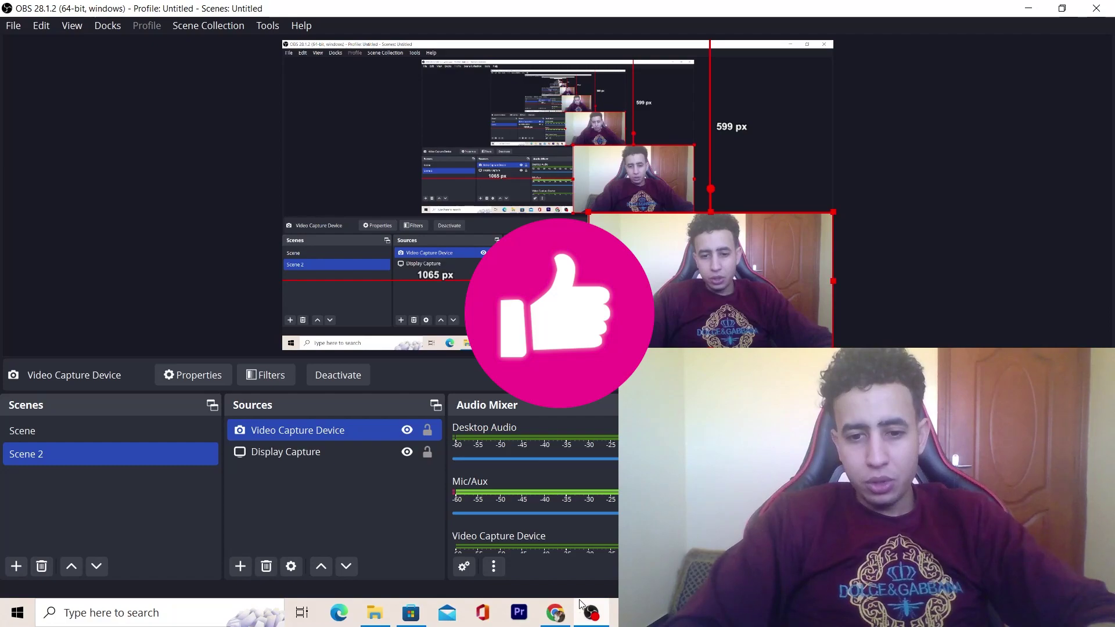
Bring the Chrome window with the BlueStacks page forward from the taskbar.
mouse_move(562, 611)
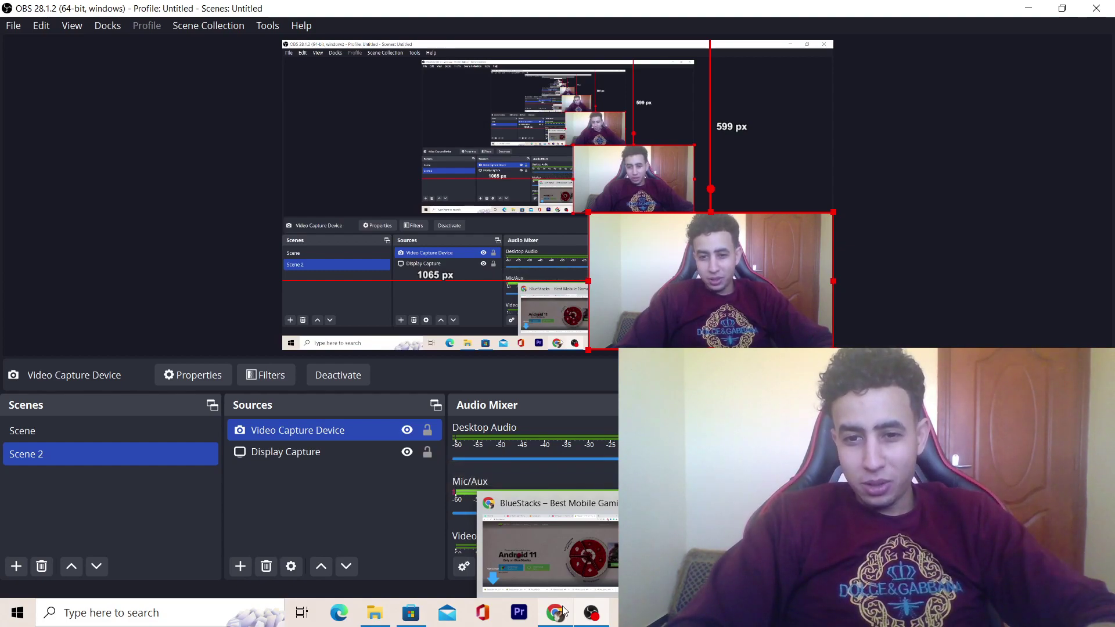
left_click(562, 610)
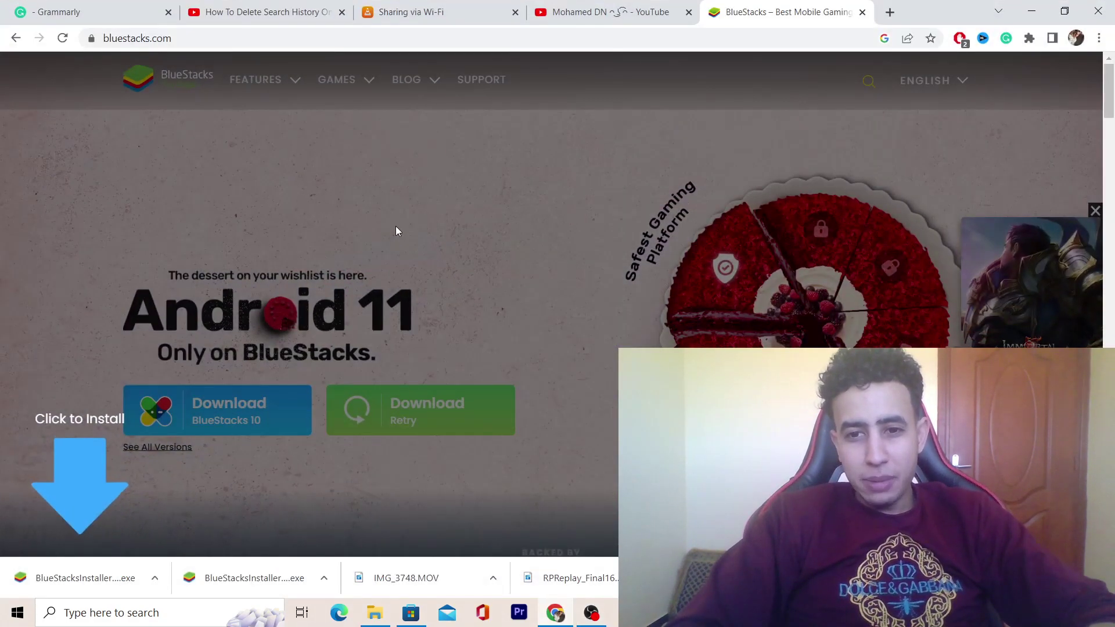
Search Google for 'bLUESTACKS' from the Chrome address bar.
left_click(428, 44)
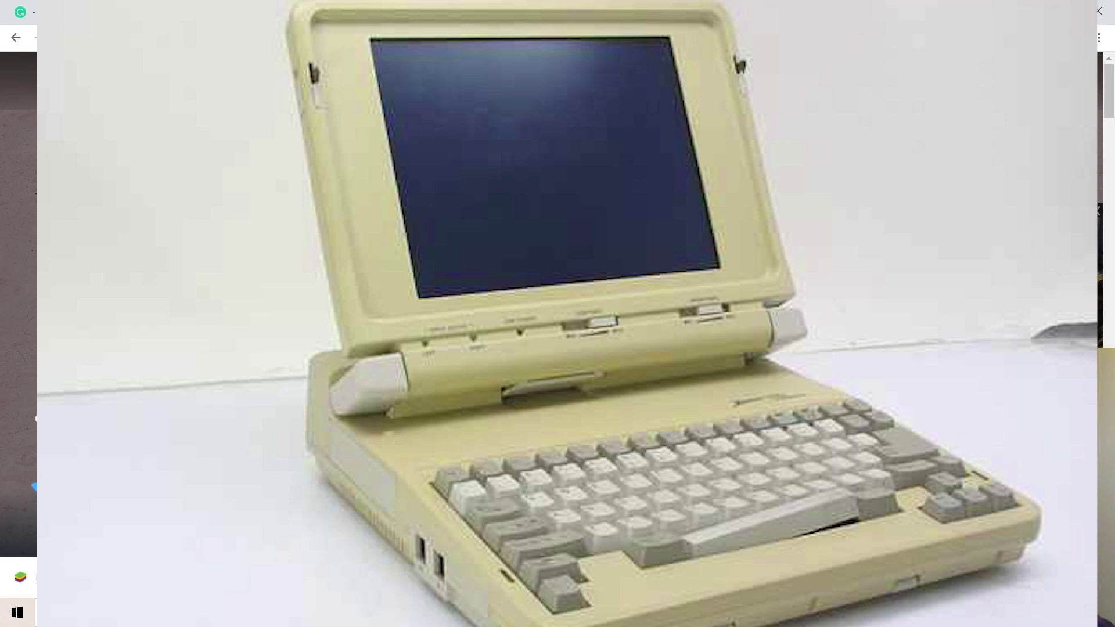
type("bLUESTACKS")
key("Return")
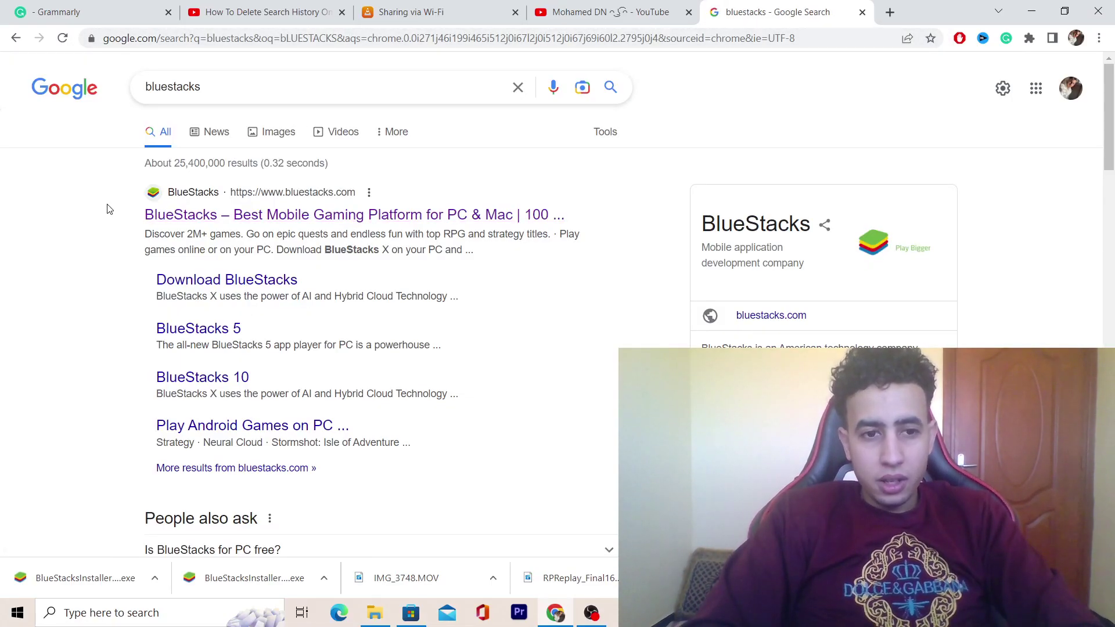
Open the official bluestacks.com homepage from the first search result.
left_click_drag(118, 210, 548, 206)
left_click(137, 200)
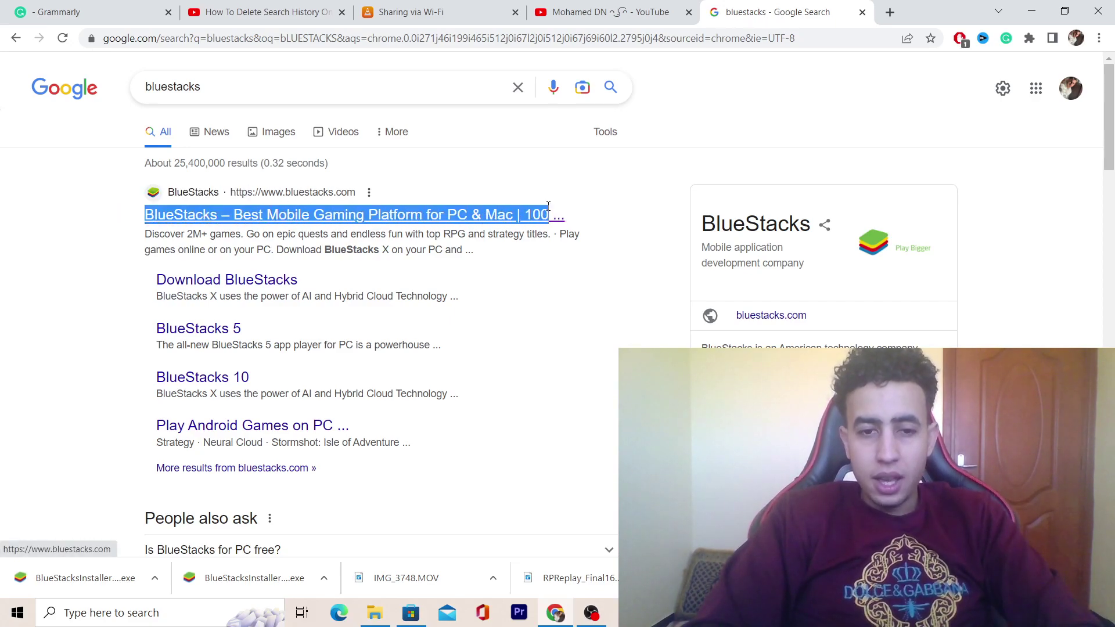
left_click(591, 613)
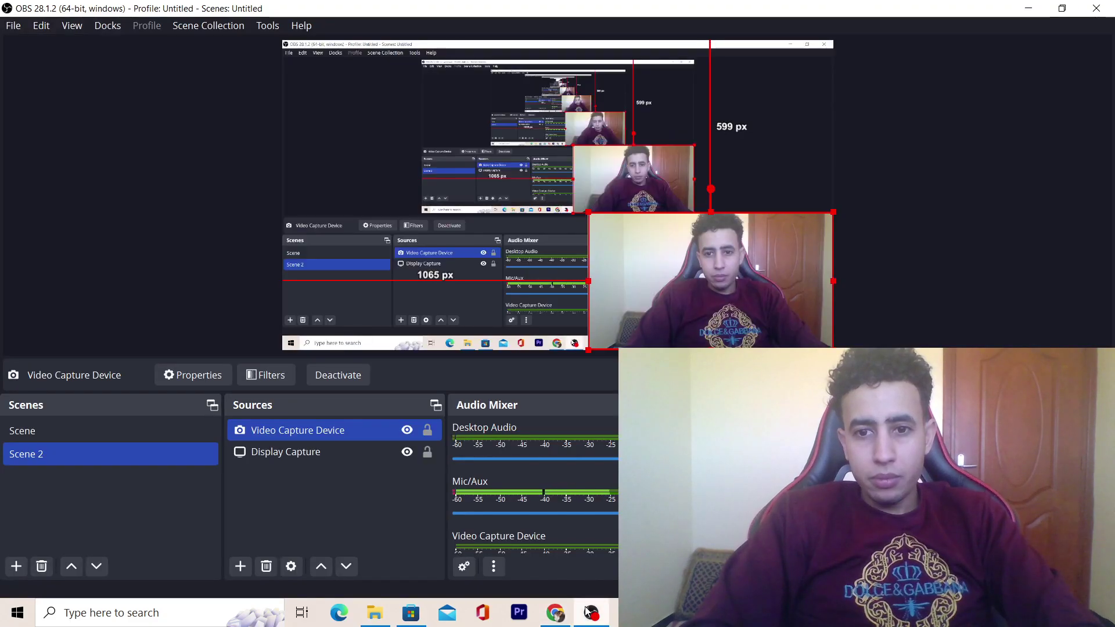
left_click(554, 615)
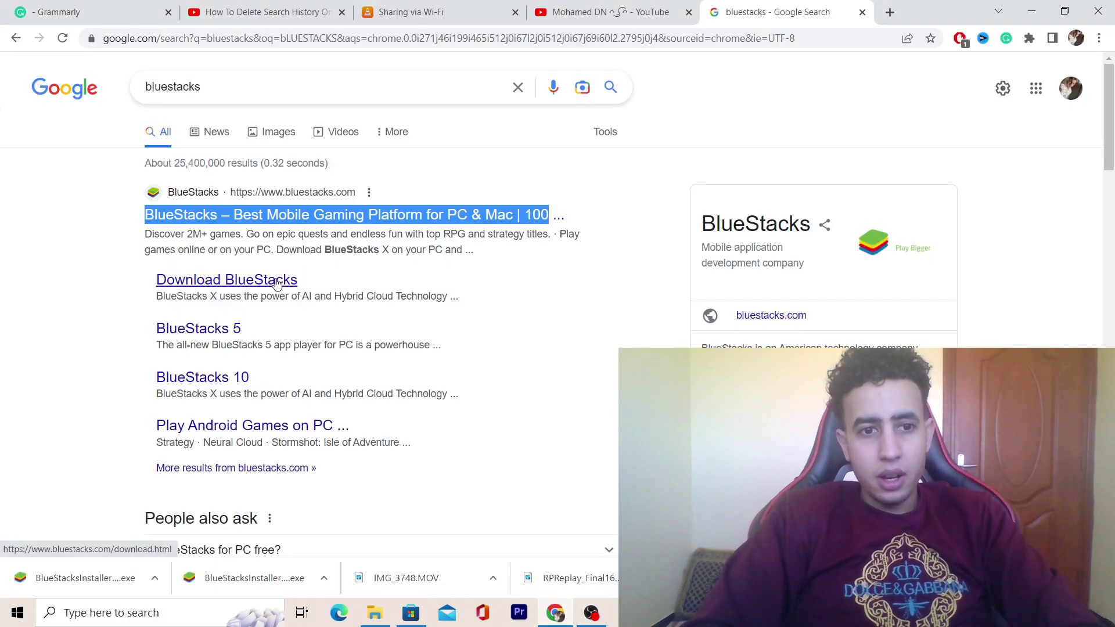
left_click(372, 220)
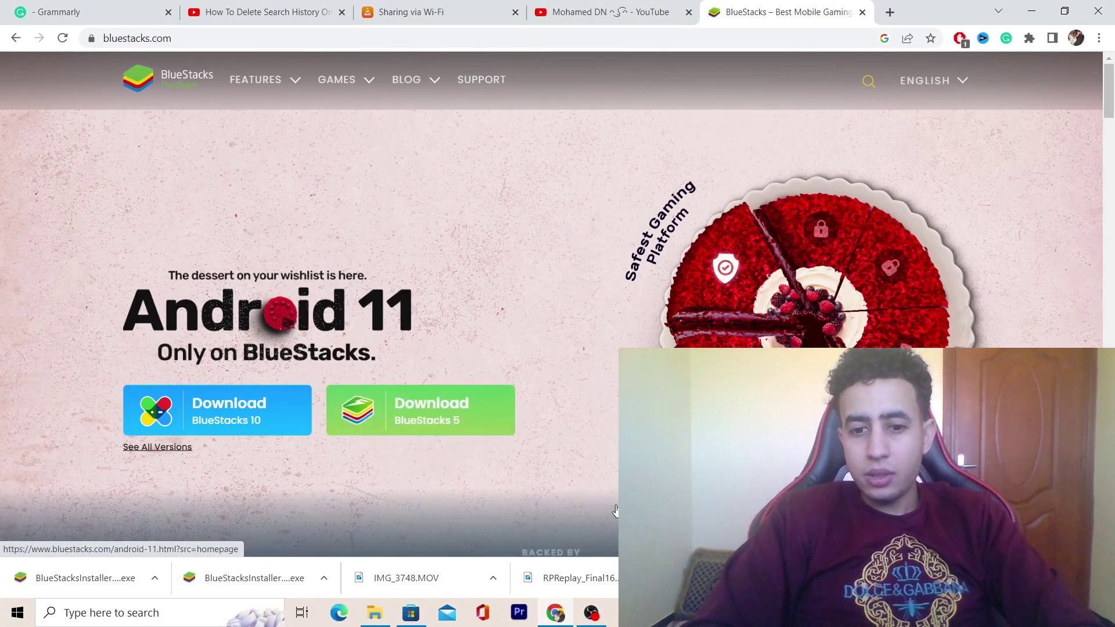
Resize the webcam source in the OBS scene, then return to the BlueStacks website.
left_click(591, 613)
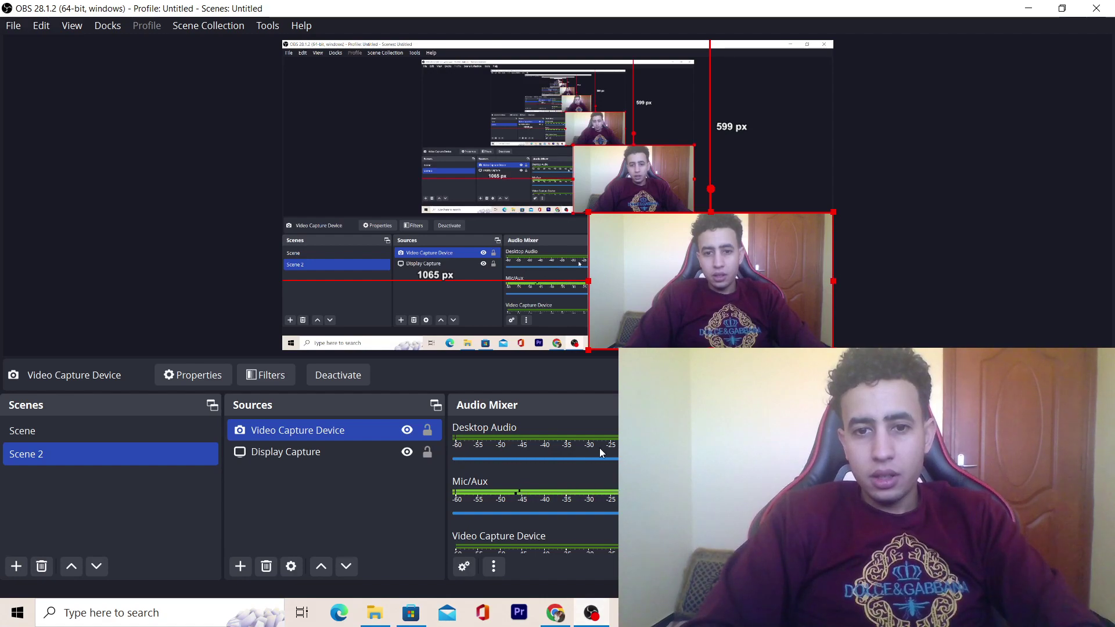
left_click_drag(583, 211, 660, 253)
left_click(557, 613)
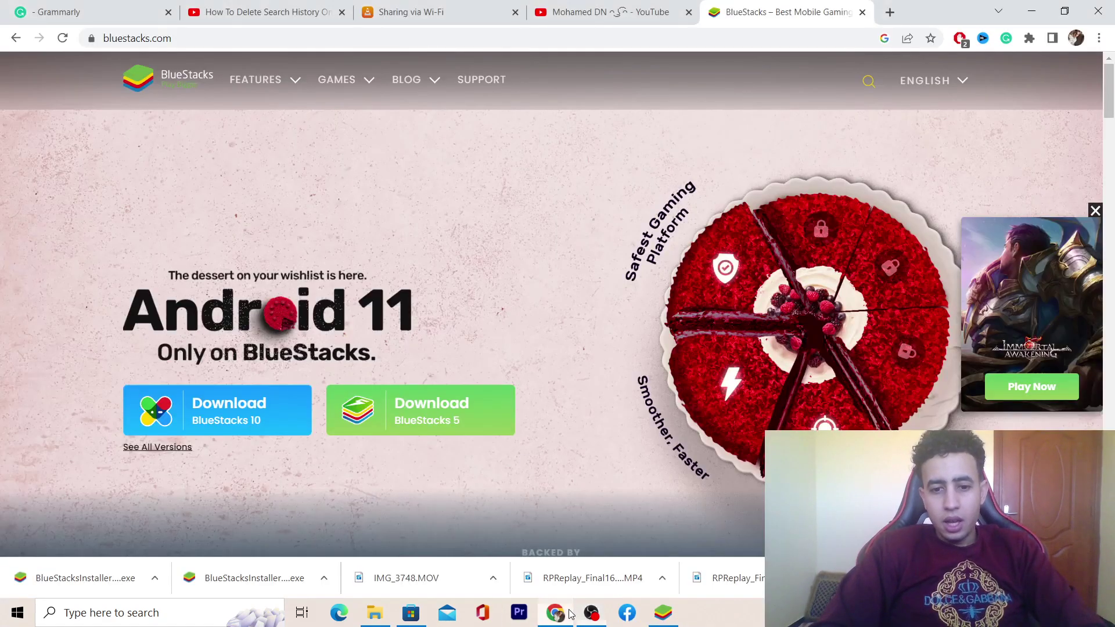
Download and run the BlueStacks 5 installer, dismiss the already-running warning, and launch BlueStacks.
left_click(428, 422)
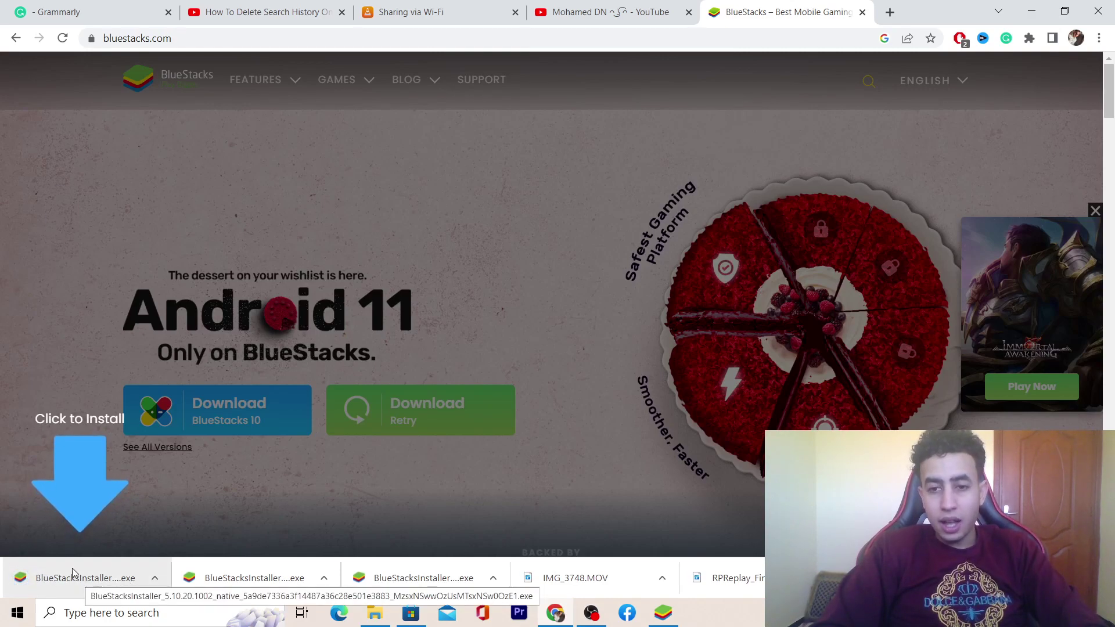
left_click(27, 575)
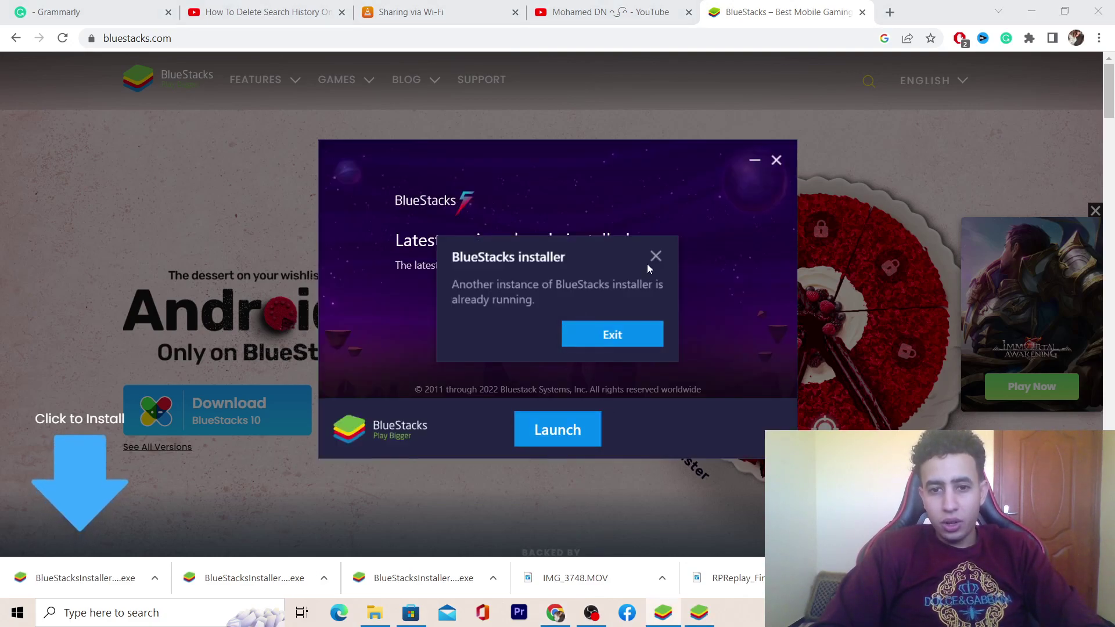
left_click(660, 257)
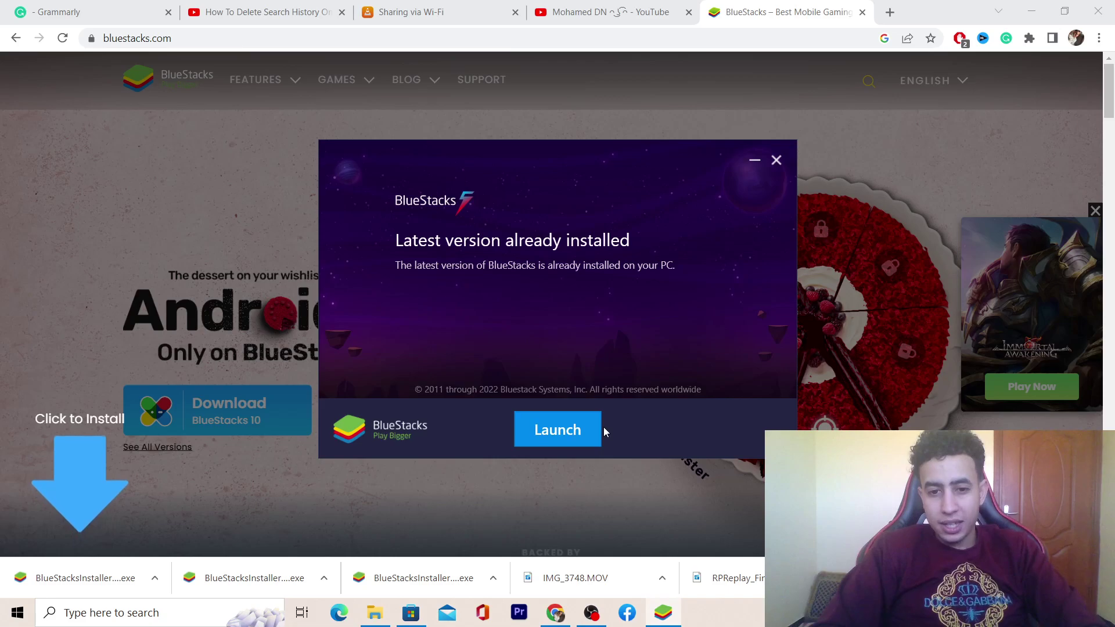
left_click(544, 435)
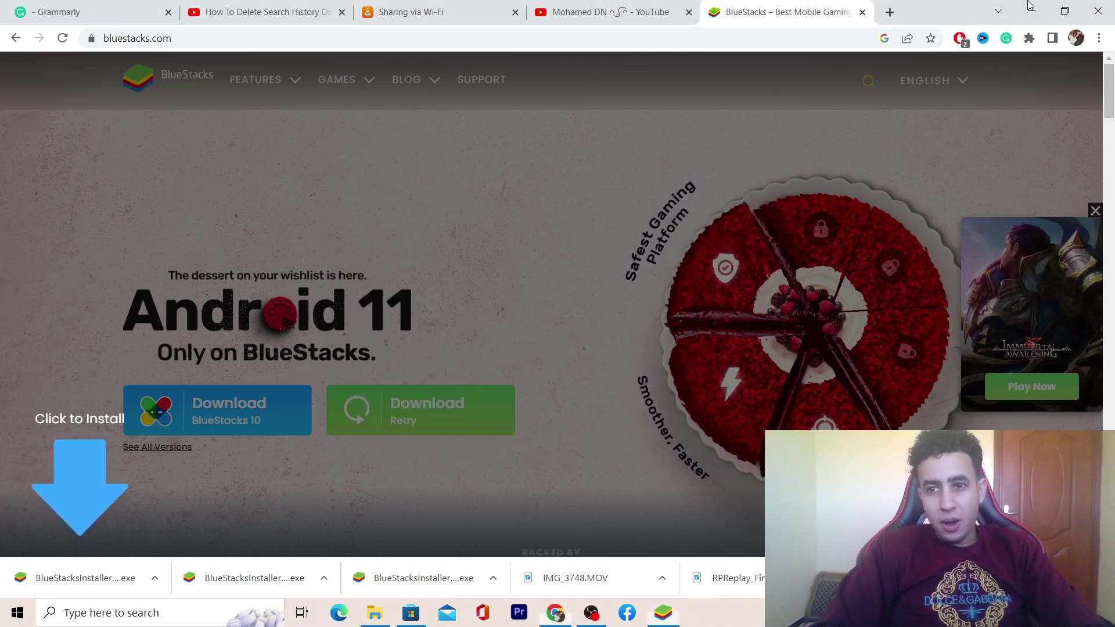
left_click(1029, 8)
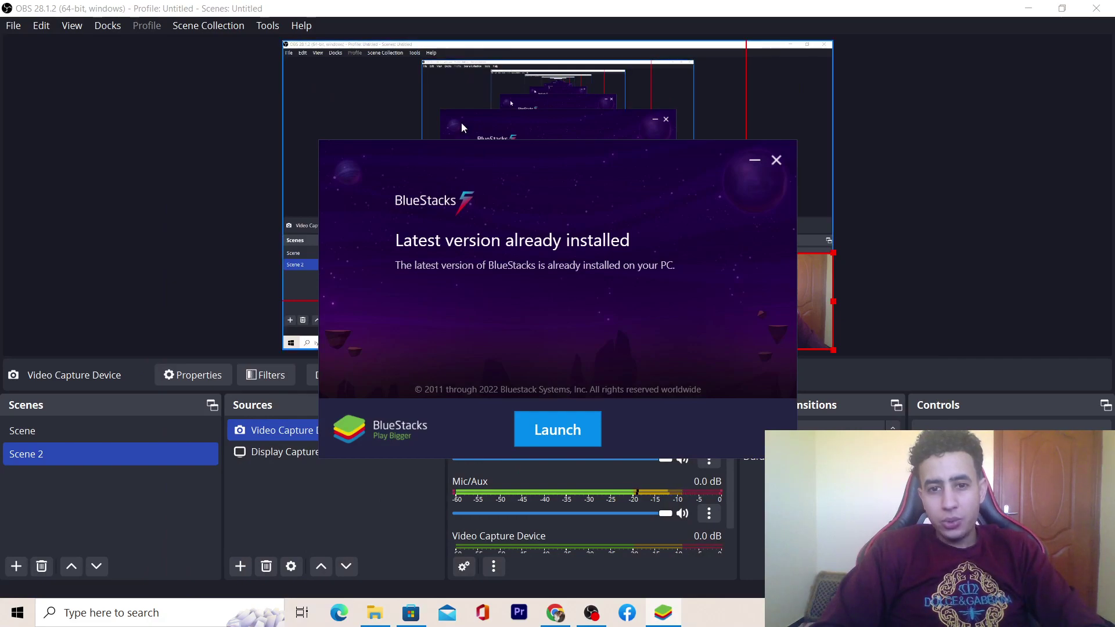
Move the installer dialog aside and show the desktop, leaving the BlueStacks 5 shortcut name unchanged.
left_click_drag(495, 144, 273, 145)
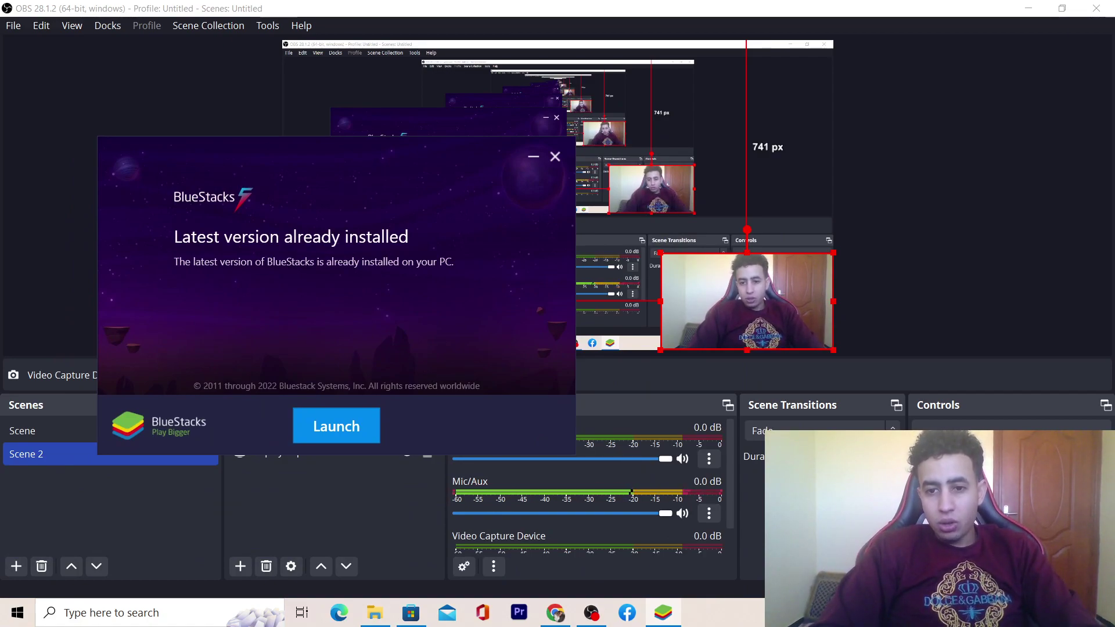
key("super+d")
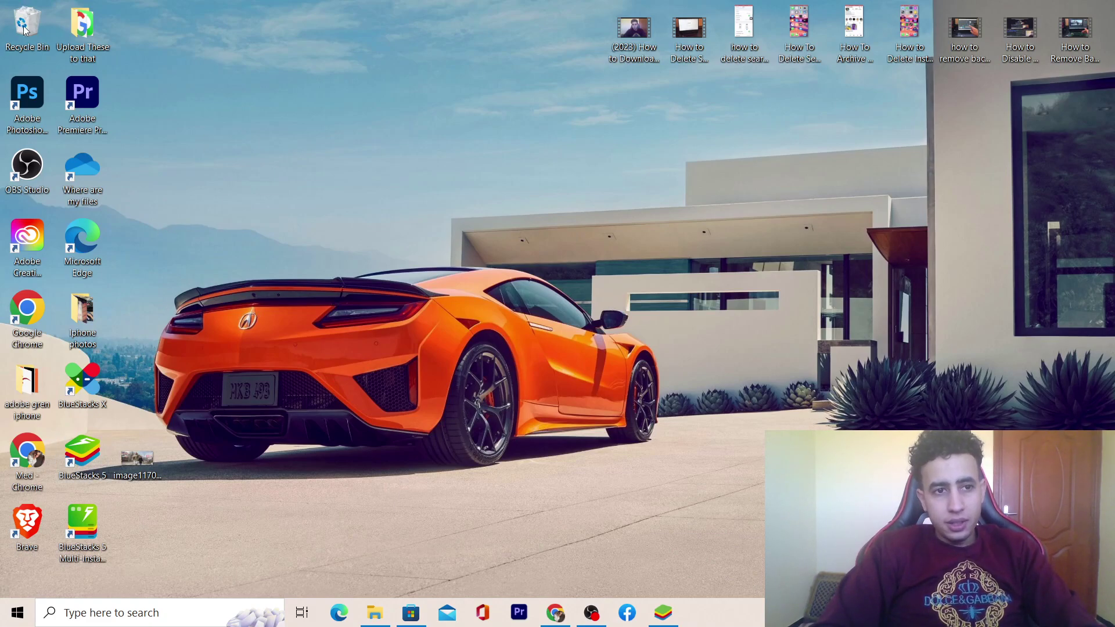
left_click_drag(17, 5, 213, 594)
left_click(322, 479)
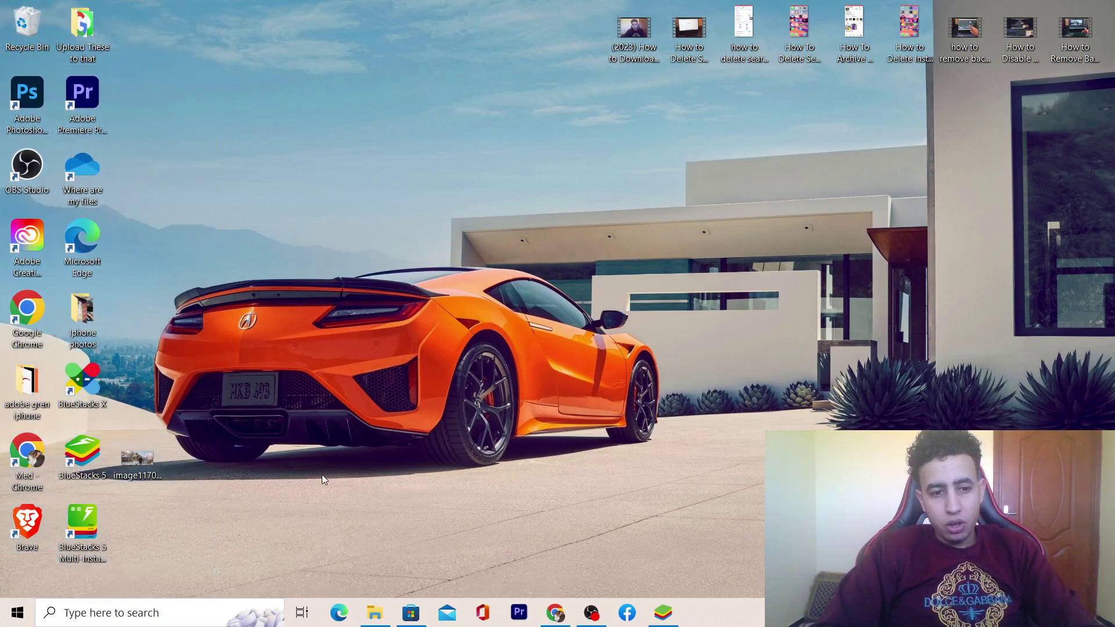
left_click(74, 476)
key("F2")
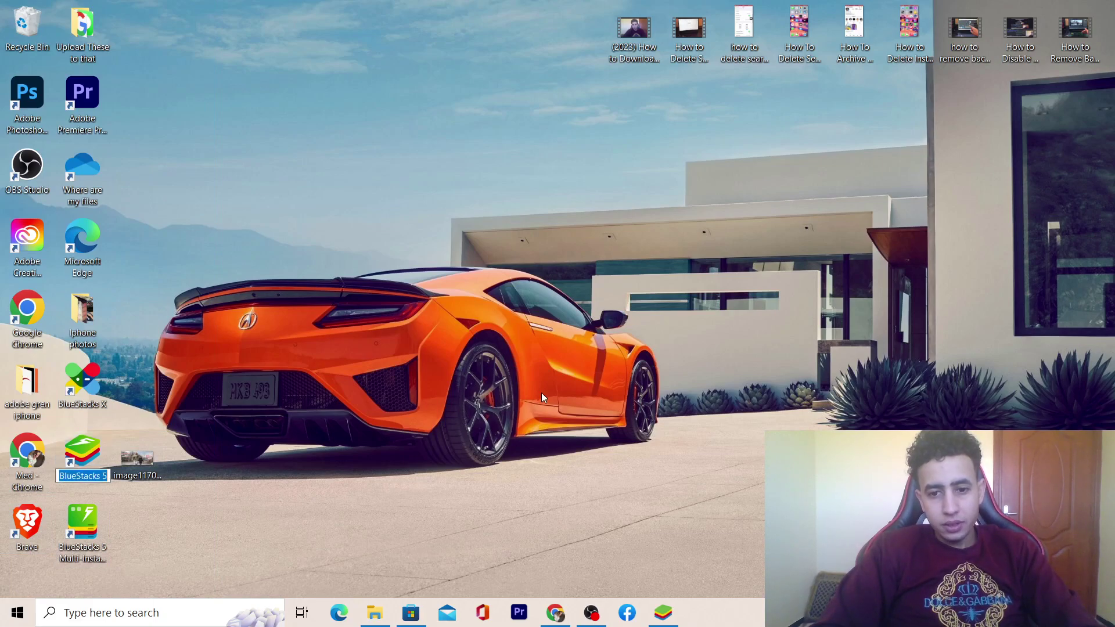
key("Return")
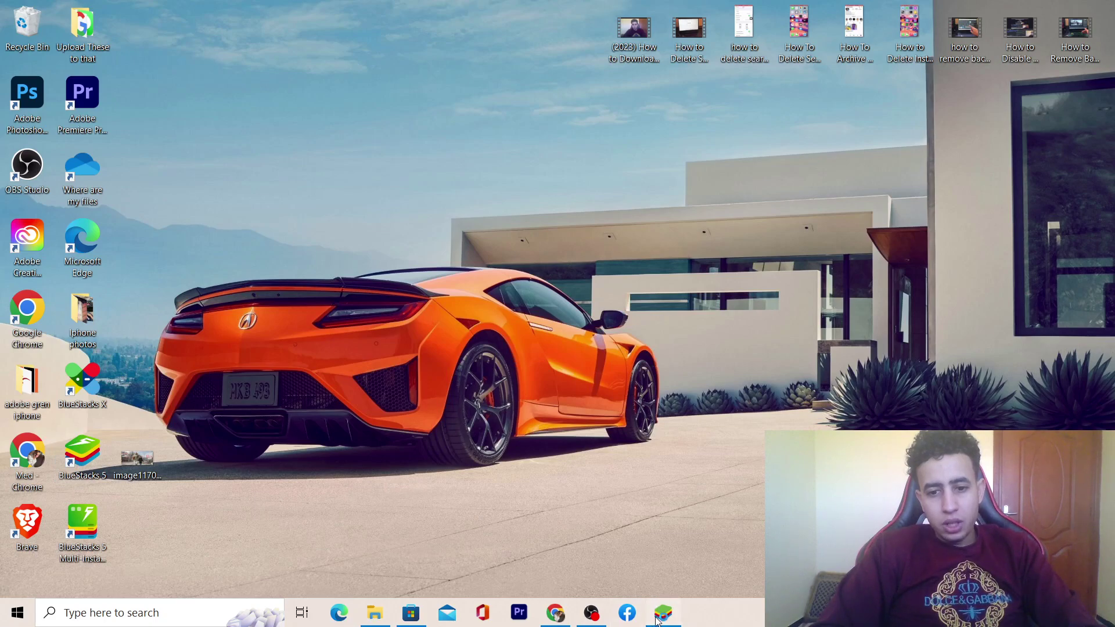
Close the stray Facebook window and launch BlueStacks from the installer prompt.
left_click(627, 613)
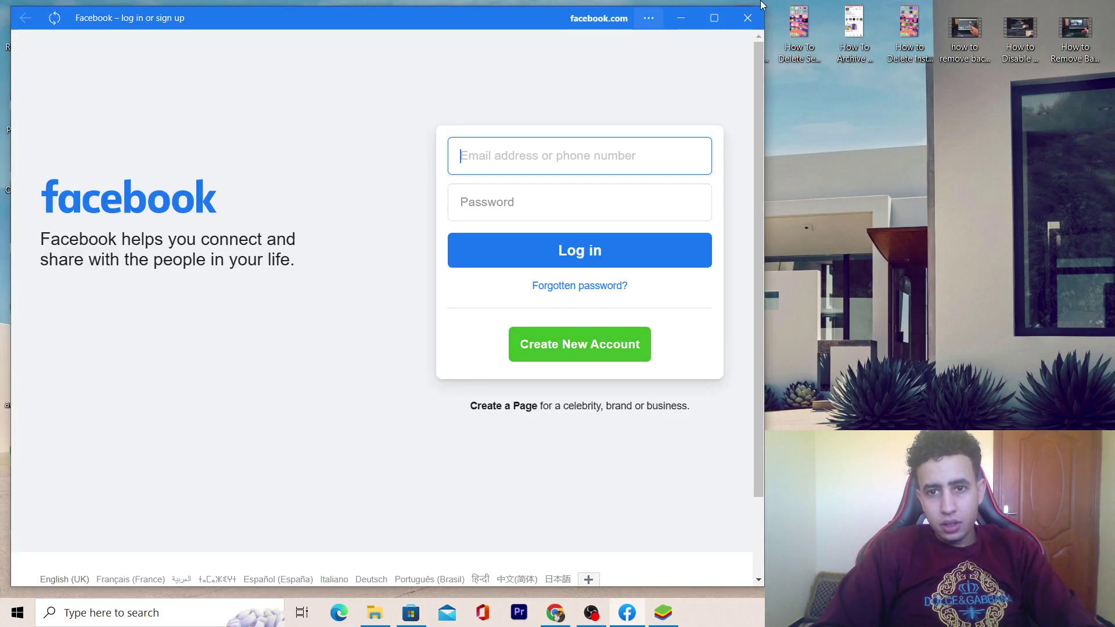
left_click(752, 16)
left_click(357, 427)
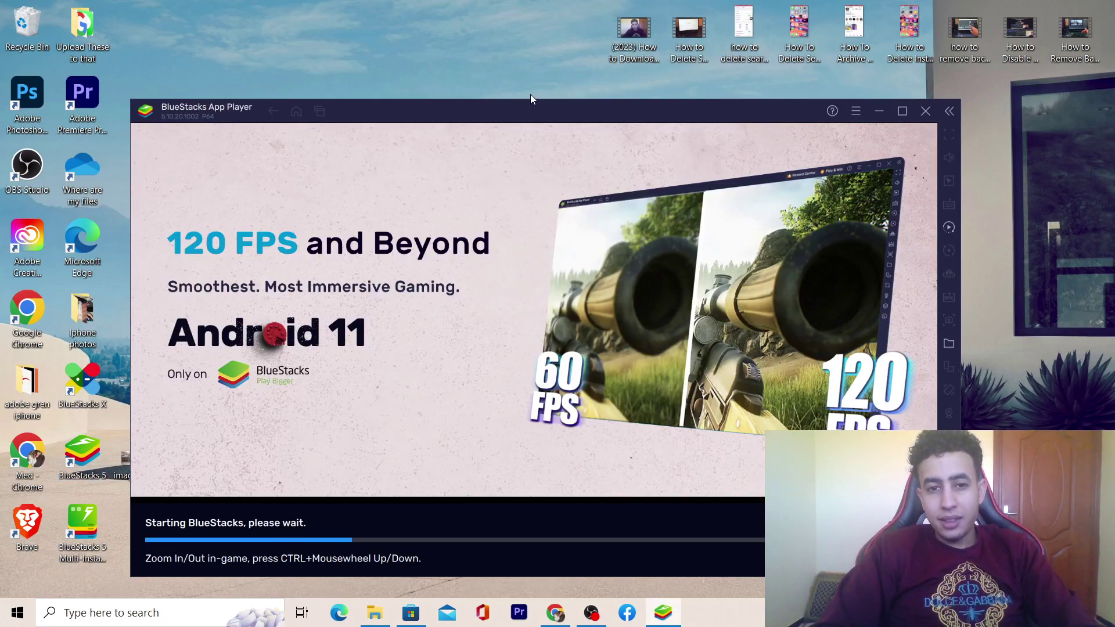
Move the App Player window up and left while it loads to the Google sign-in page.
left_click_drag(539, 107, 521, 69)
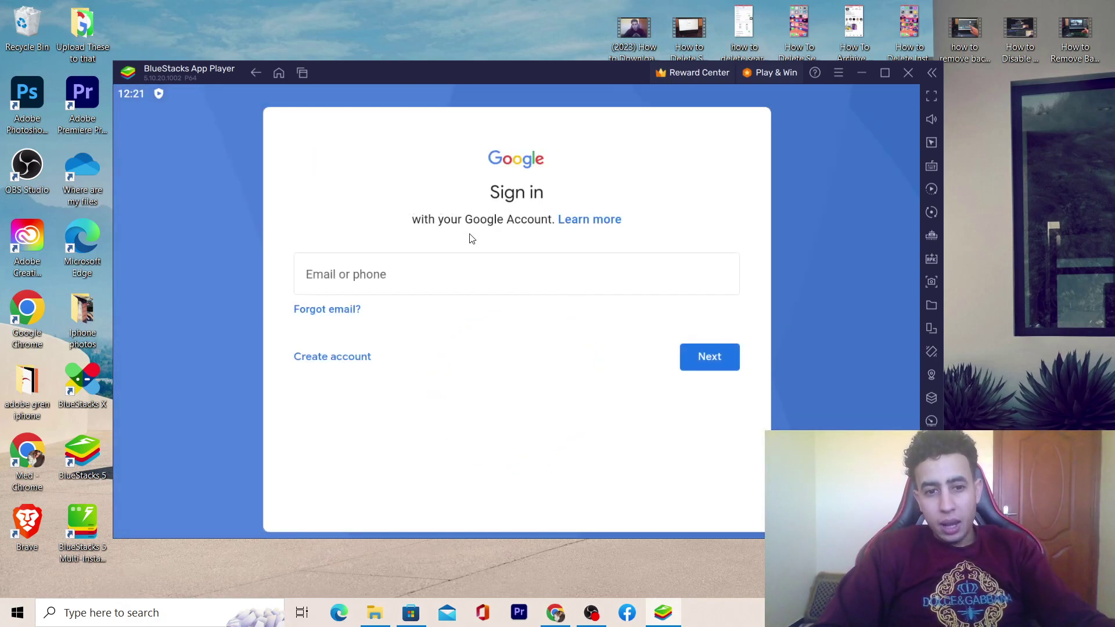
Try a test entry in the Google sign-in Email field, then go back twice to the home screen.
left_click(424, 272)
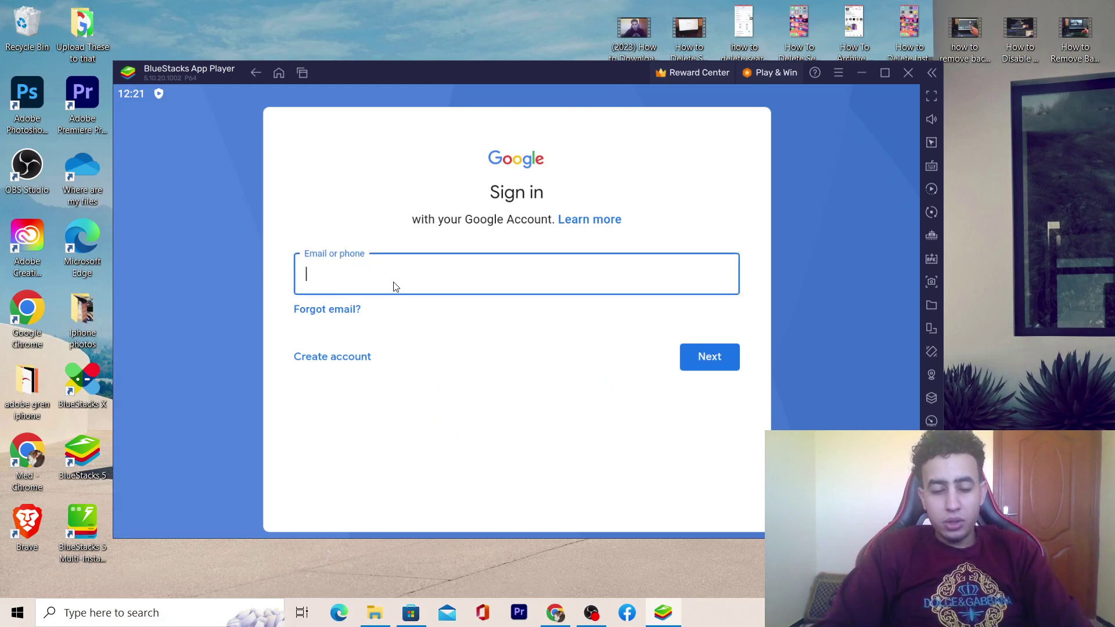
left_click(712, 372)
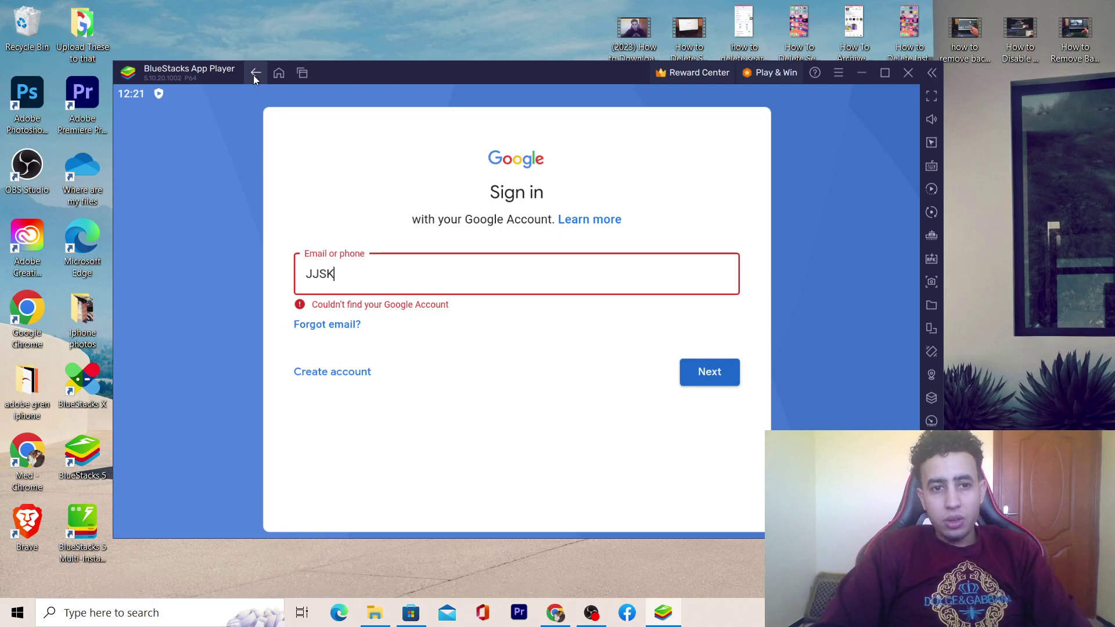
left_click(254, 74)
left_click(255, 74)
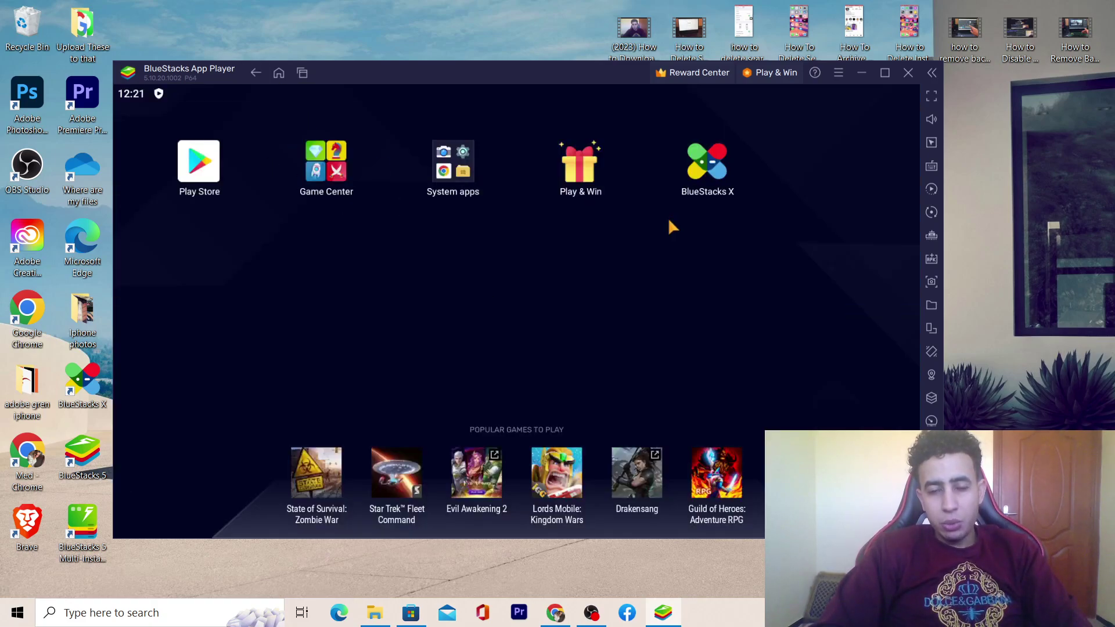